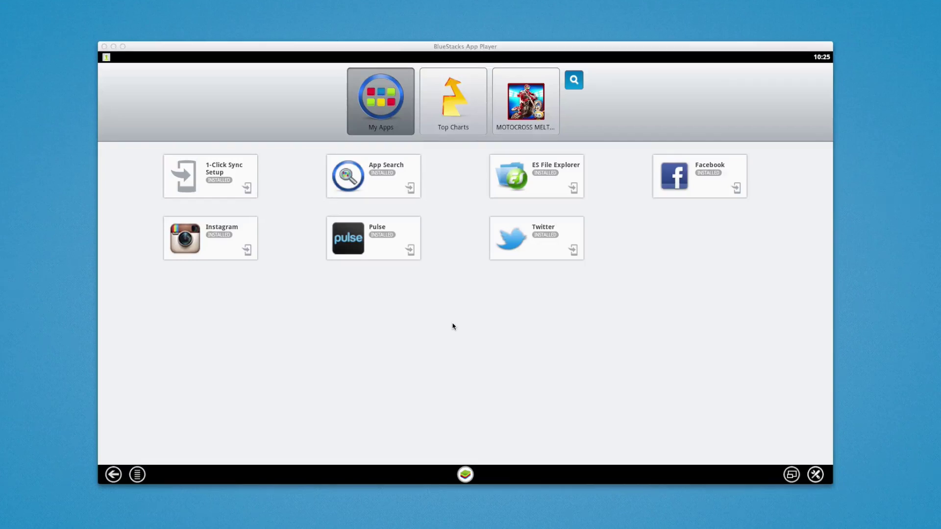
Switch the BlueStacks window to full screen with Ctrl+Super+F.
key("ctrl+super+f")
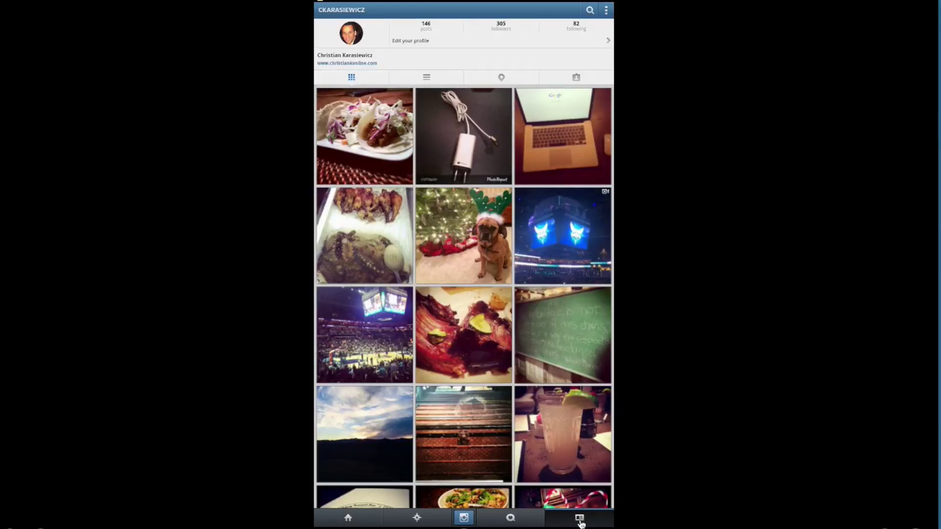
left_click(604, 16)
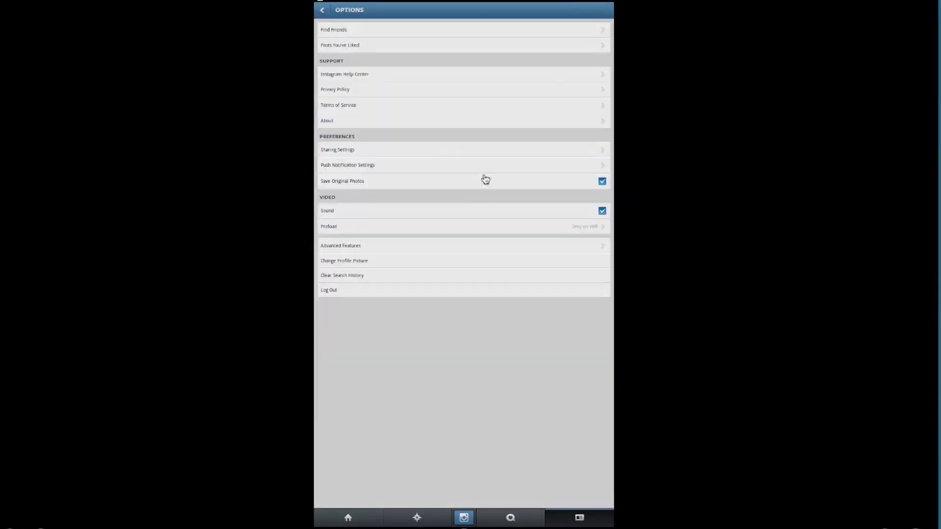
left_click(422, 248)
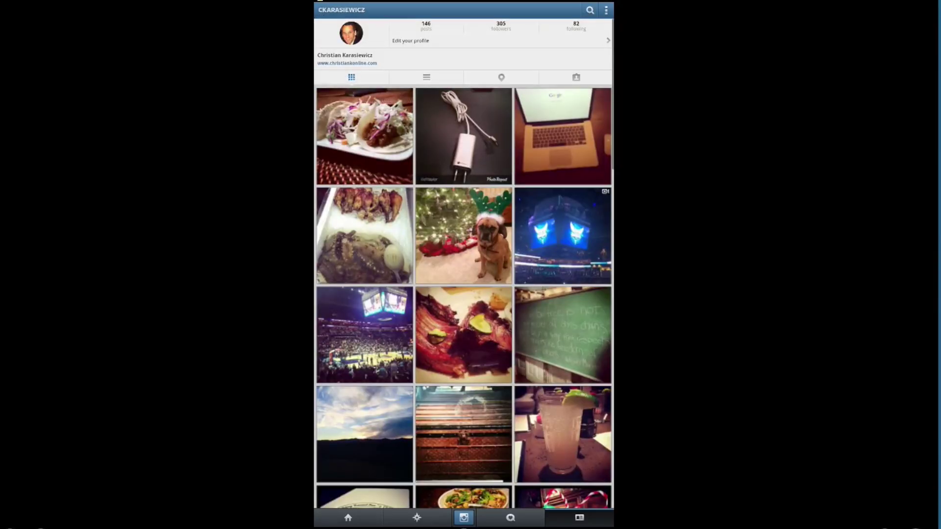
Begin a new post choosing Pick from Gallery, with ES File Explorer as the source.
left_click(465, 521)
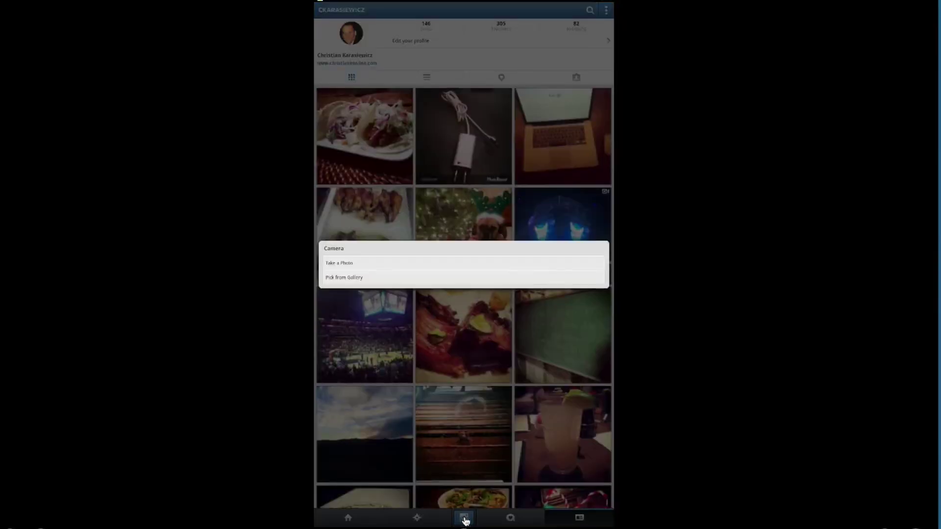
left_click(420, 277)
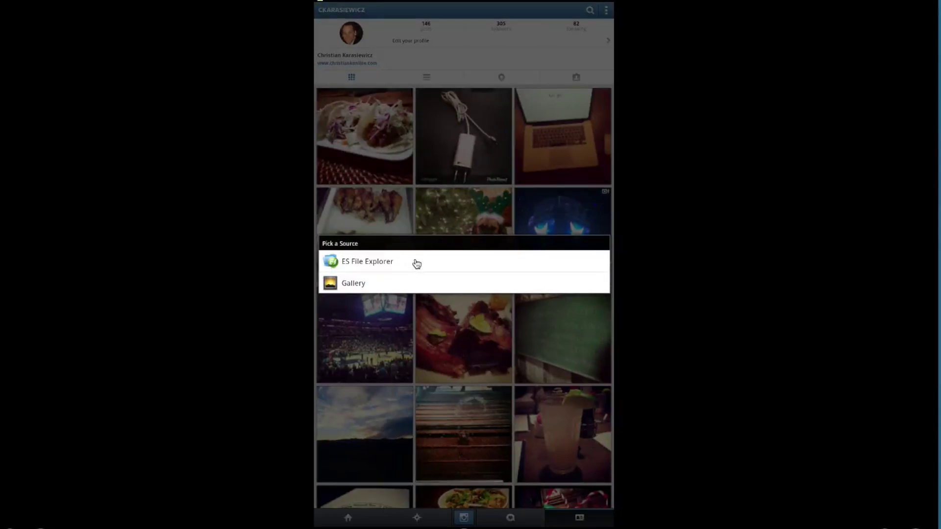
left_click(417, 264)
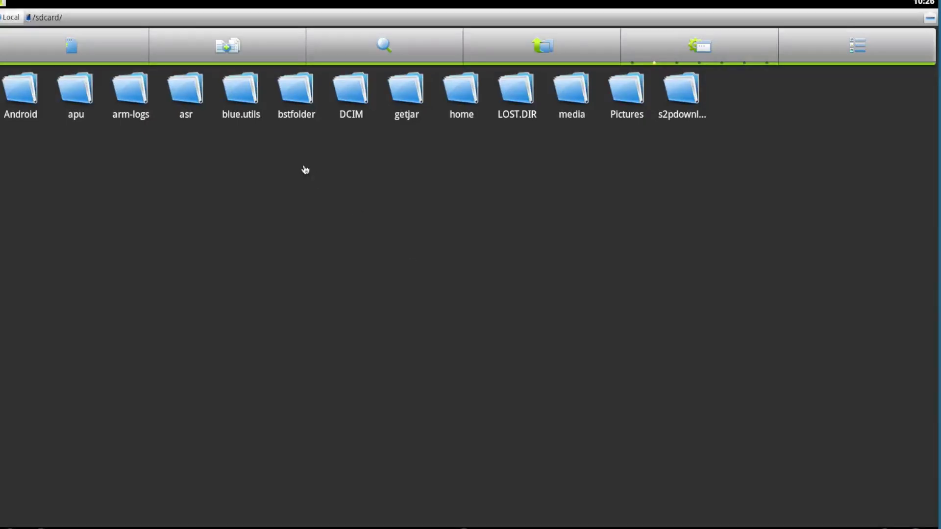
Select internet-tshirt.jpg from bstfolder > Pictures in ES File Explorer.
left_click(298, 120)
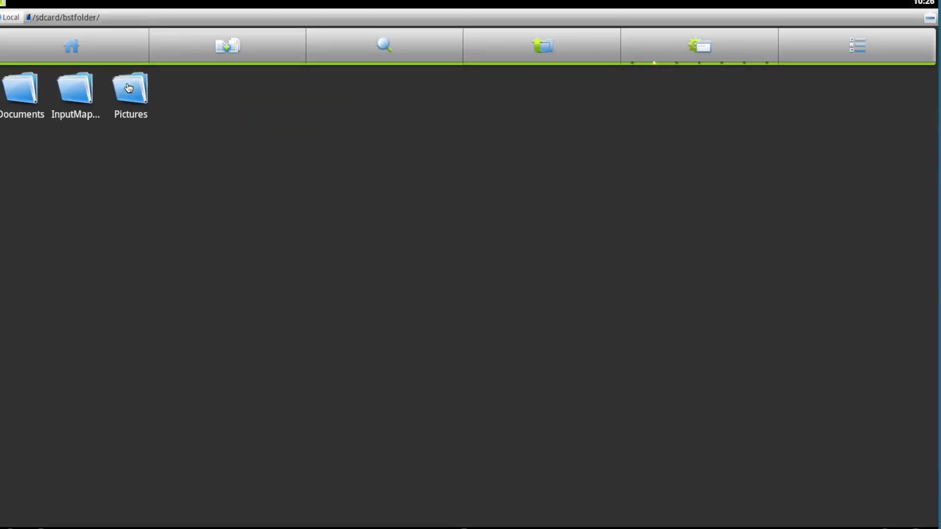
left_click(129, 89)
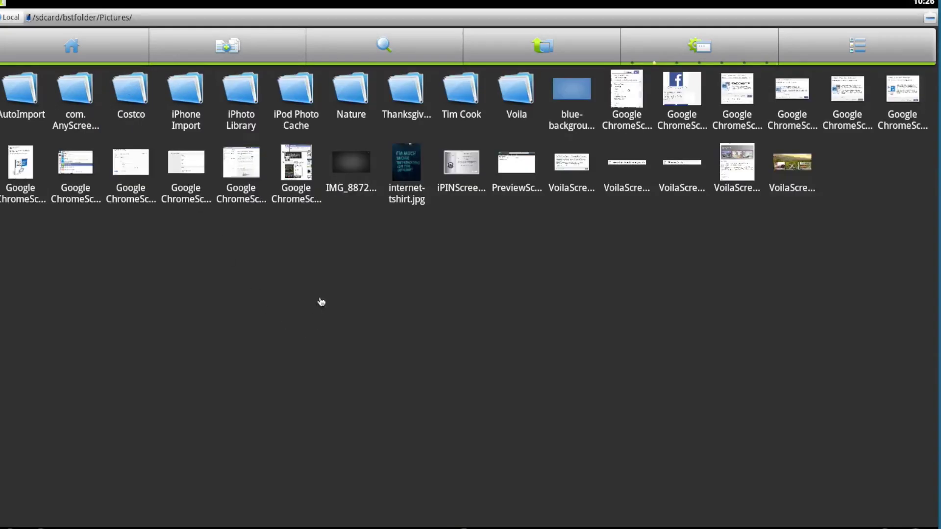
left_click(408, 177)
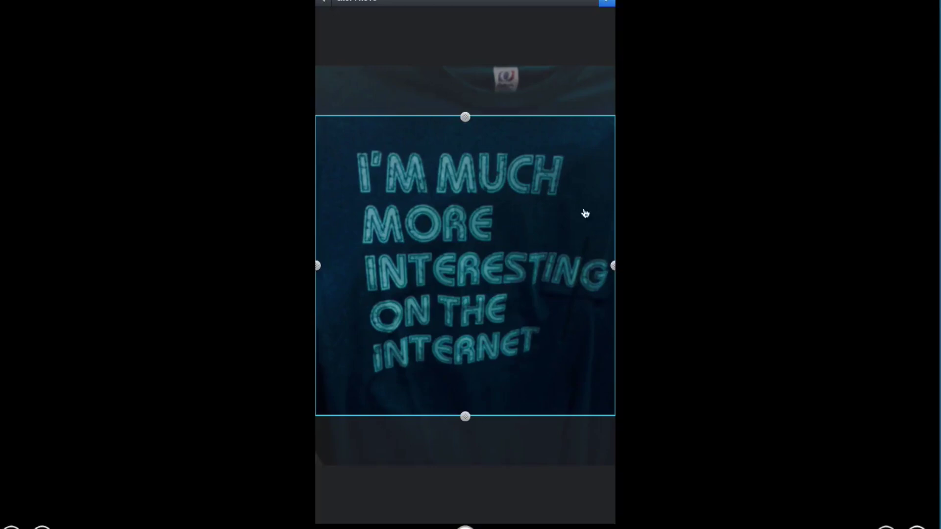
Accept the square crop, try Sierra, settle on the Lo-Fi filter, and continue.
left_click(607, 6)
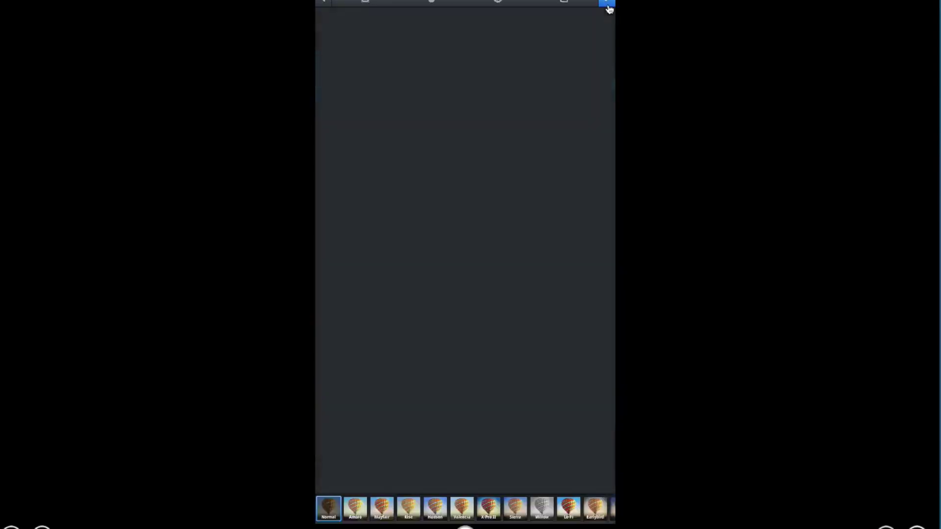
left_click(515, 509)
left_click(569, 509)
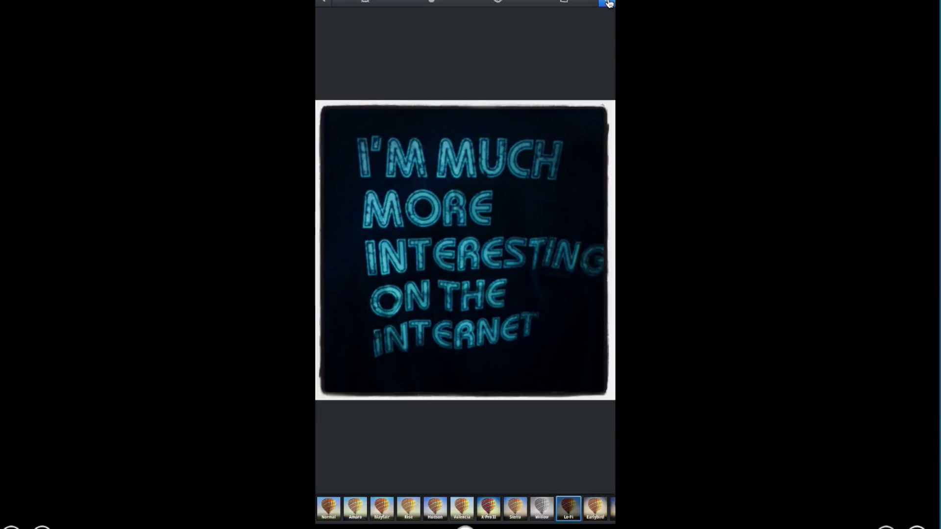
left_click(607, 3)
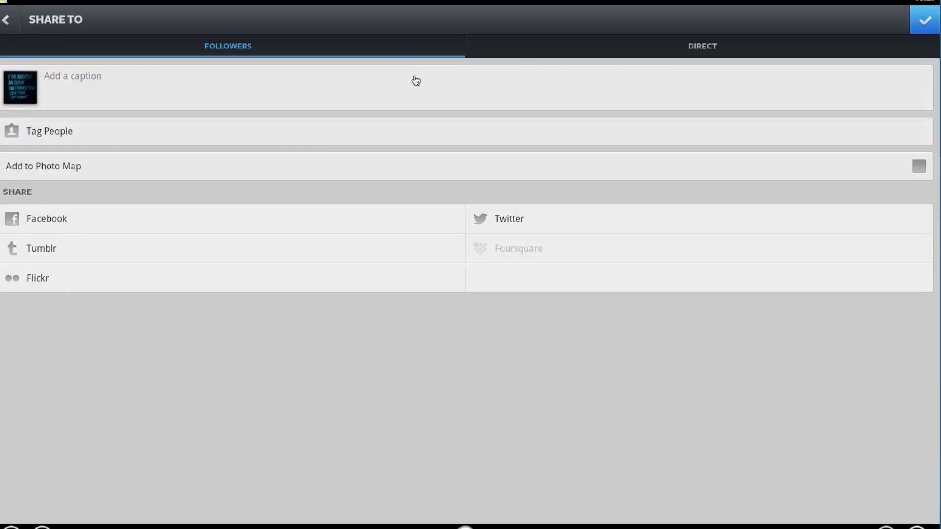
type("Love")
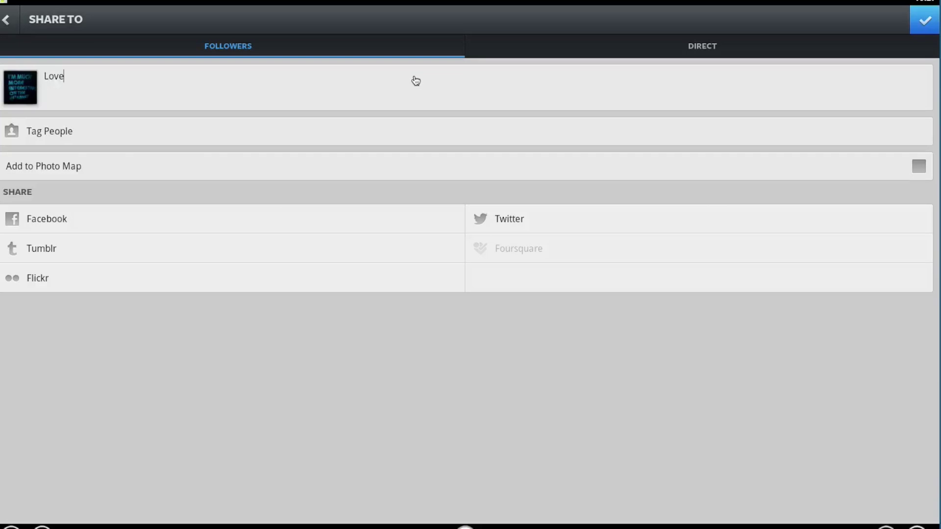
type(" this t-shirt!")
Share the photo captioned 'Love this t-shirt!' to followers.
left_click(925, 30)
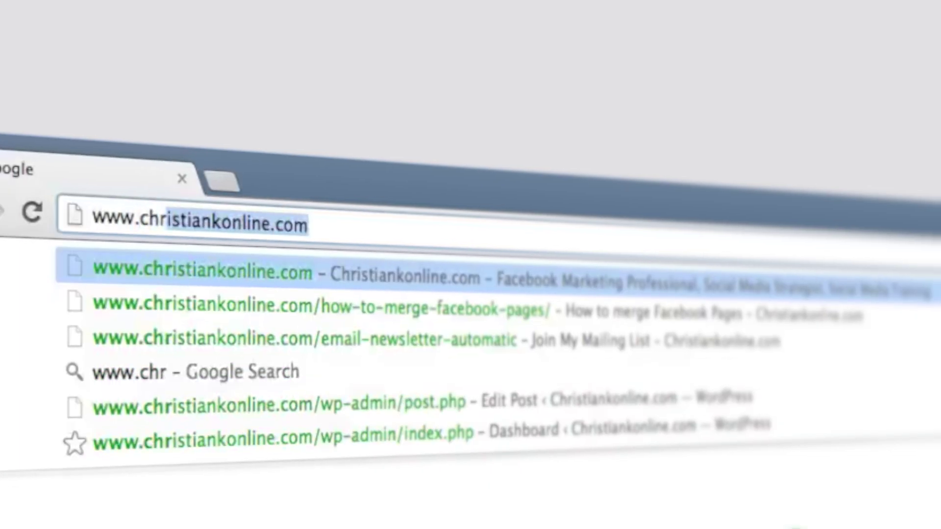
type("istiankonl")
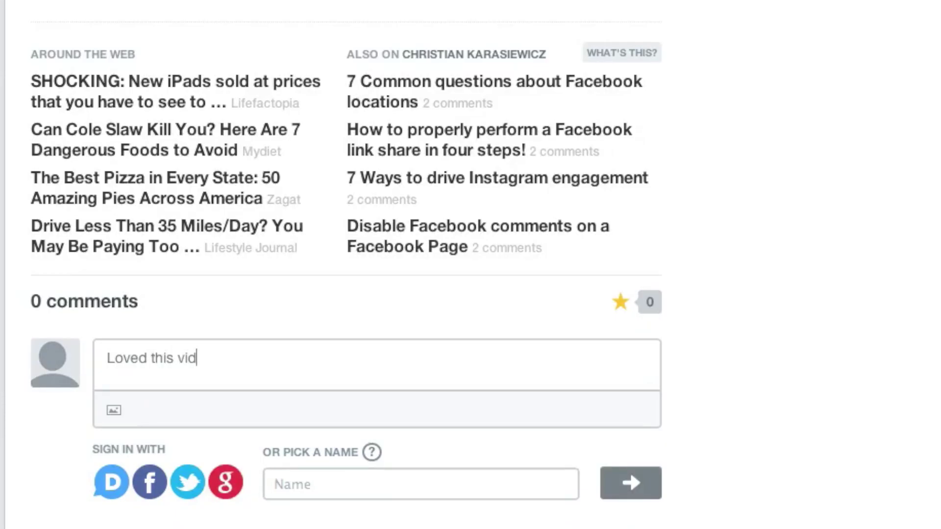
type("eo tutorial!")
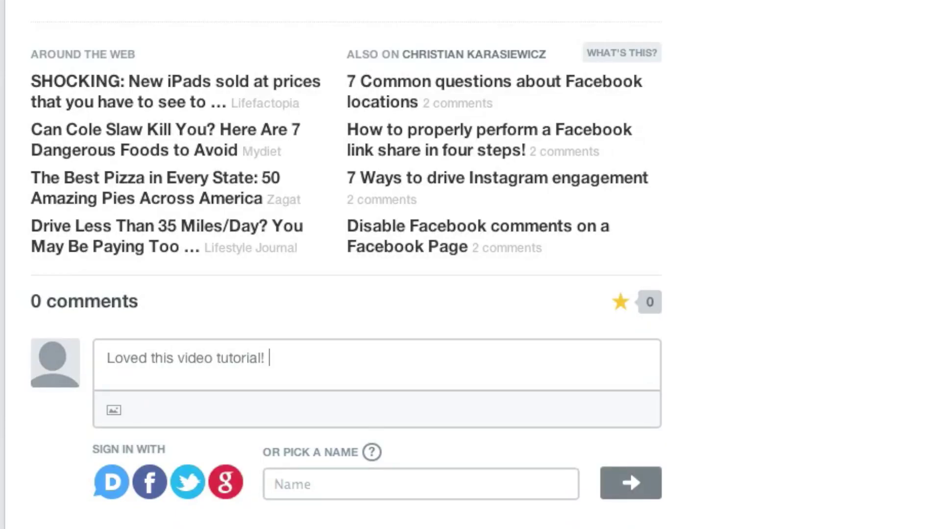
type(" Saves ")
type("me")
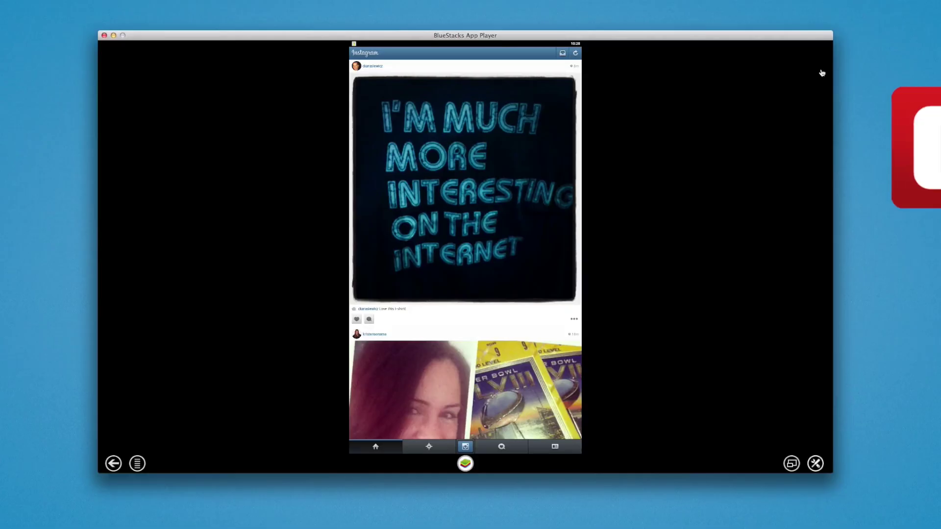